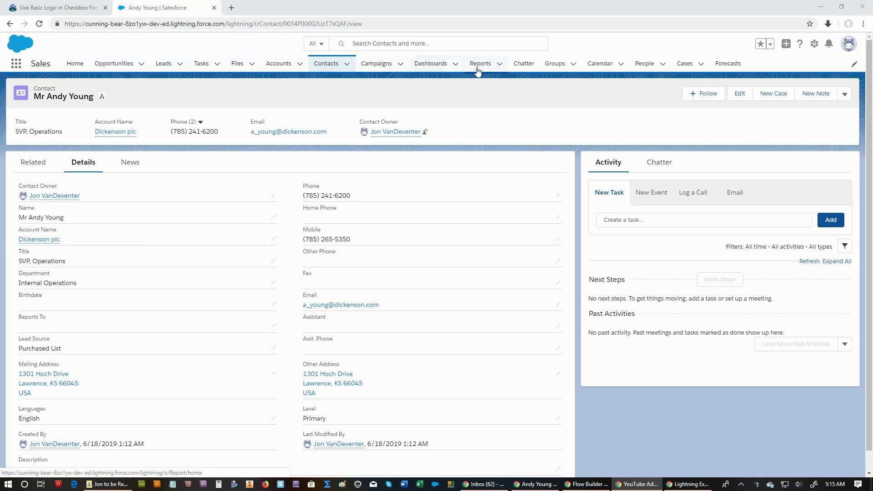
# - Look over the available apps in the App Launcher and switch to the Marketing app
pyautogui.click(17, 68)
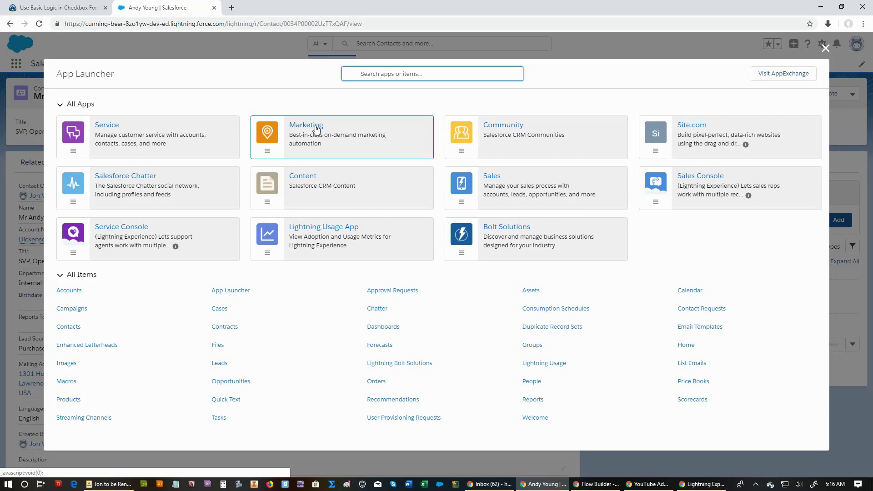
pyautogui.click(826, 49)
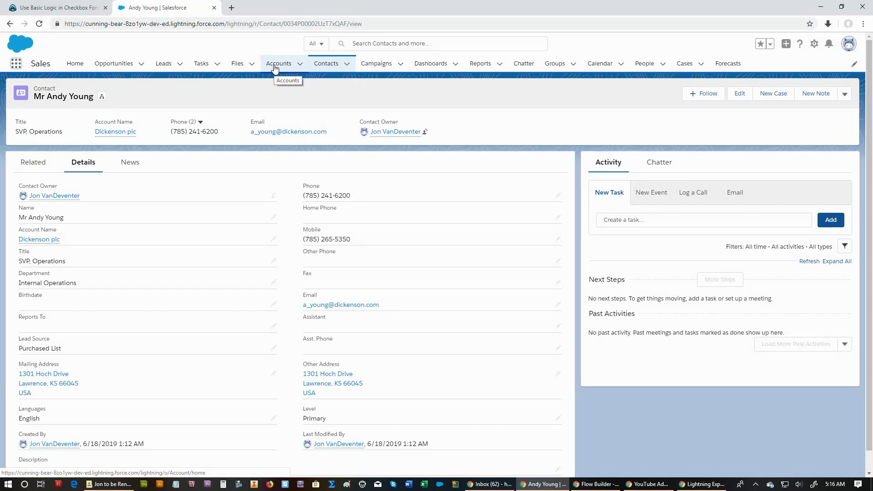
pyautogui.click(15, 66)
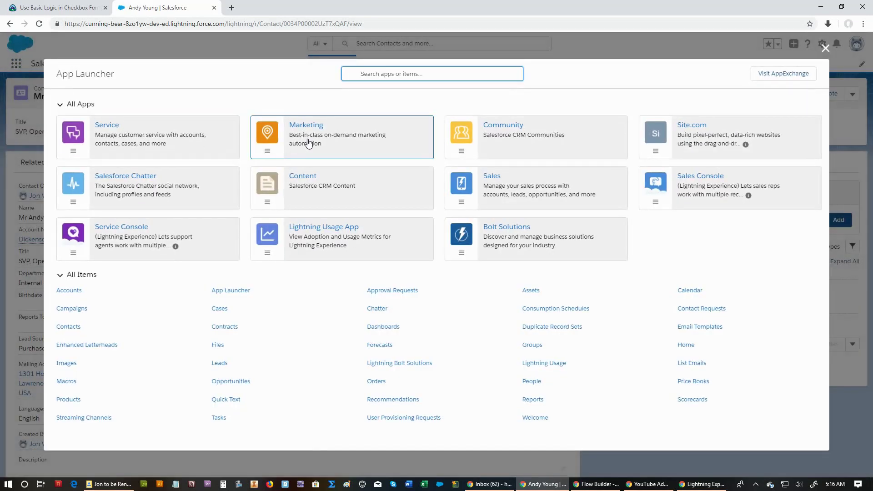
pyautogui.click(309, 131)
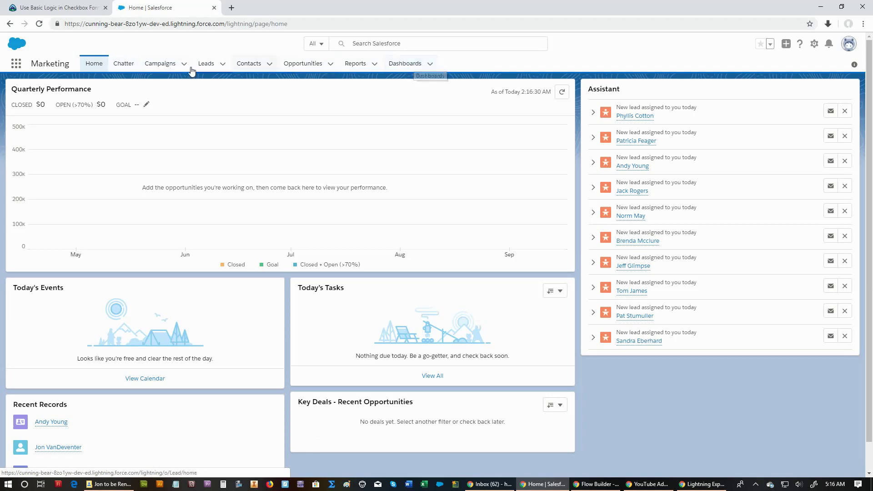
# - Show the All Open Leads list and view the details of the first lead
pyautogui.click(207, 65)
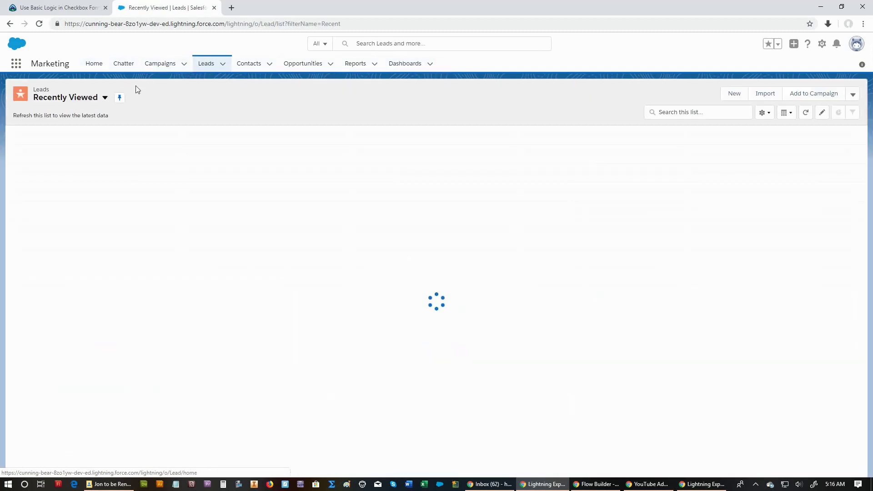
pyautogui.click(105, 97)
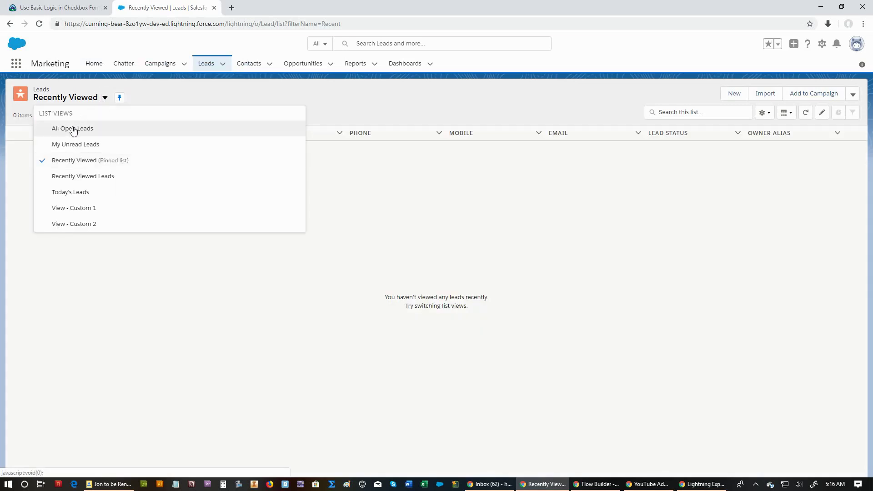
pyautogui.click(74, 130)
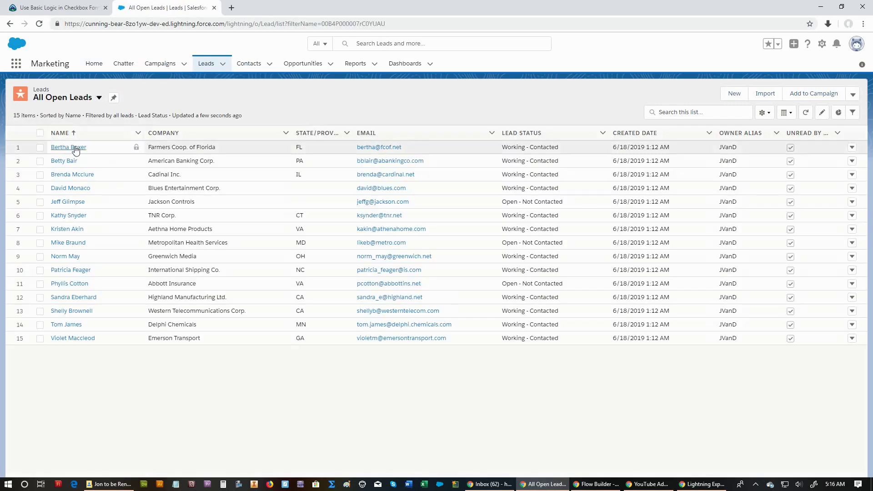
pyautogui.click(74, 147)
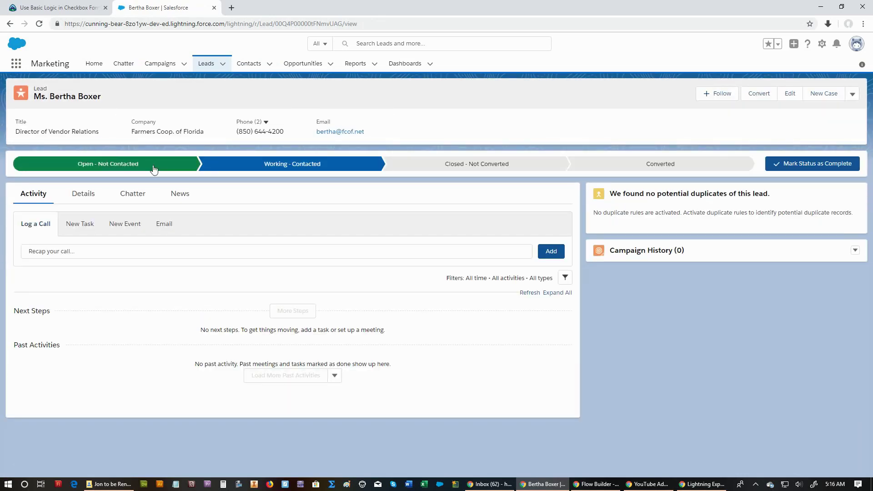
pyautogui.click(99, 198)
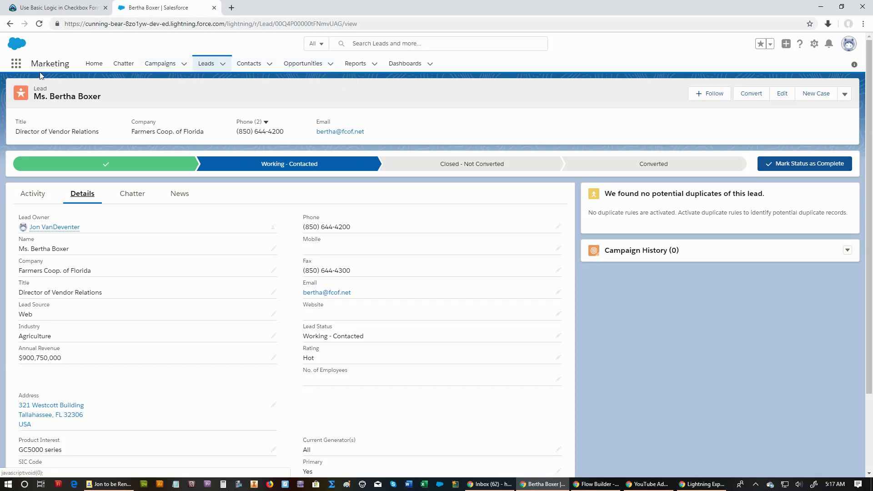
# - Review the App Launcher's apps, then find "app menu" in Setup and open the App Menu page
pyautogui.click(17, 65)
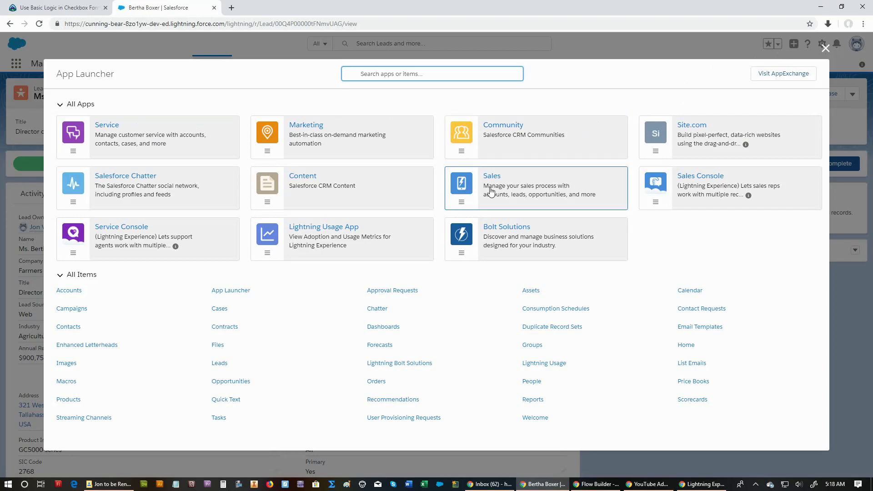
pyautogui.click(825, 48)
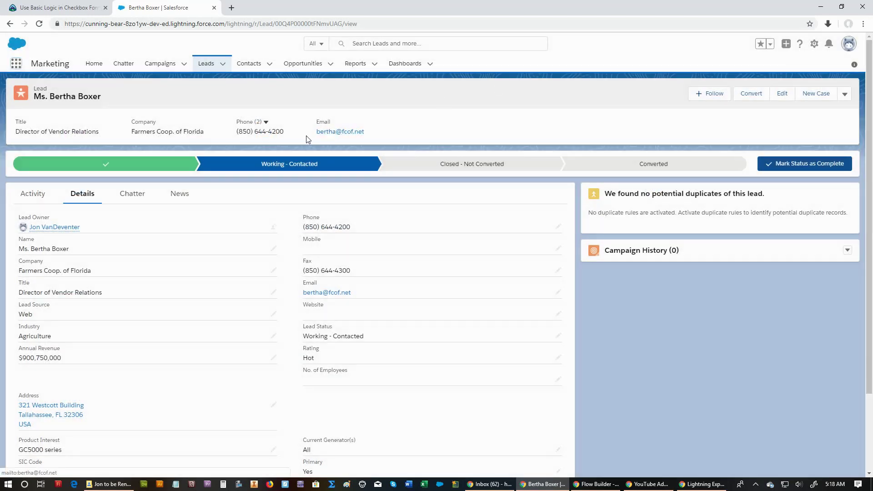
pyautogui.click(815, 45)
pyautogui.click(778, 68)
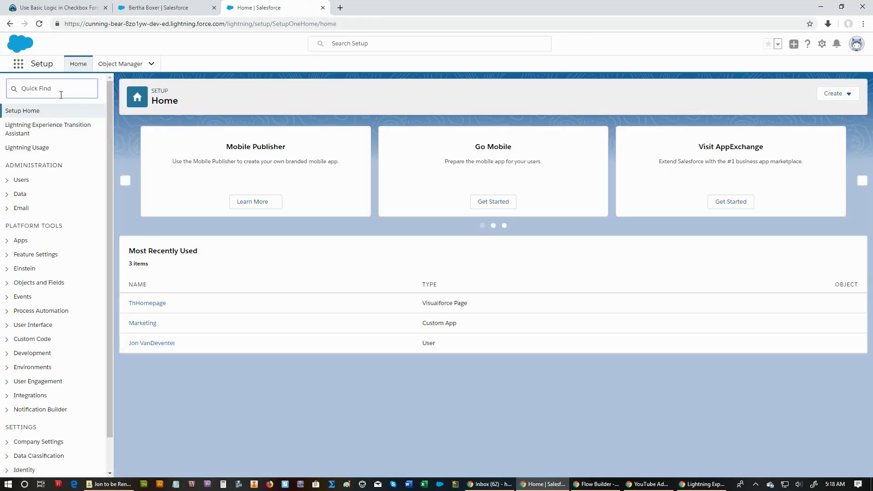
pyautogui.click(58, 90)
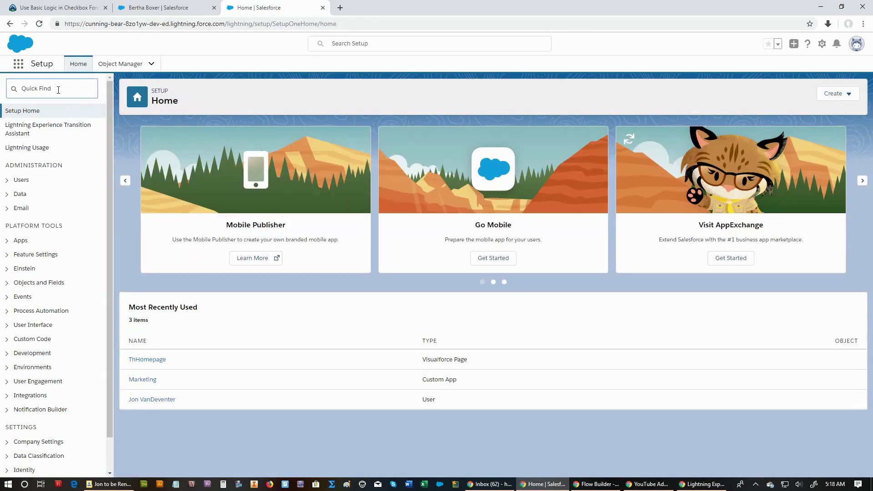
pyautogui.write('app menu')
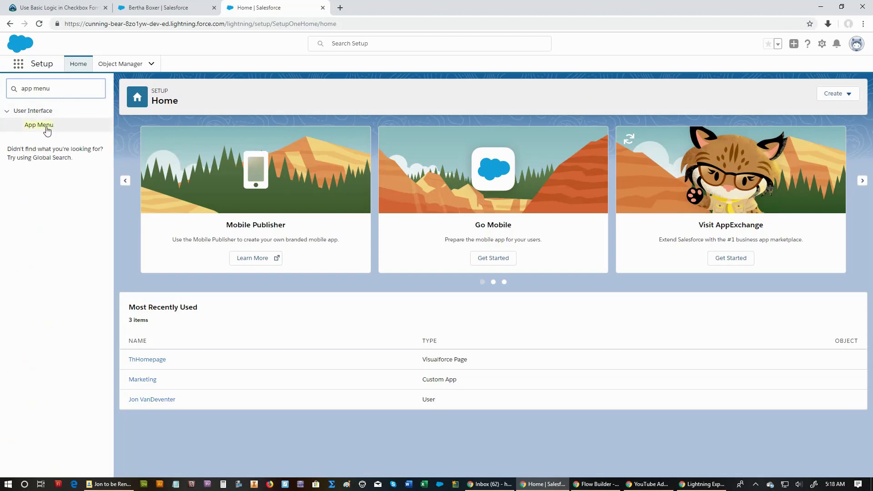
pyautogui.click(46, 130)
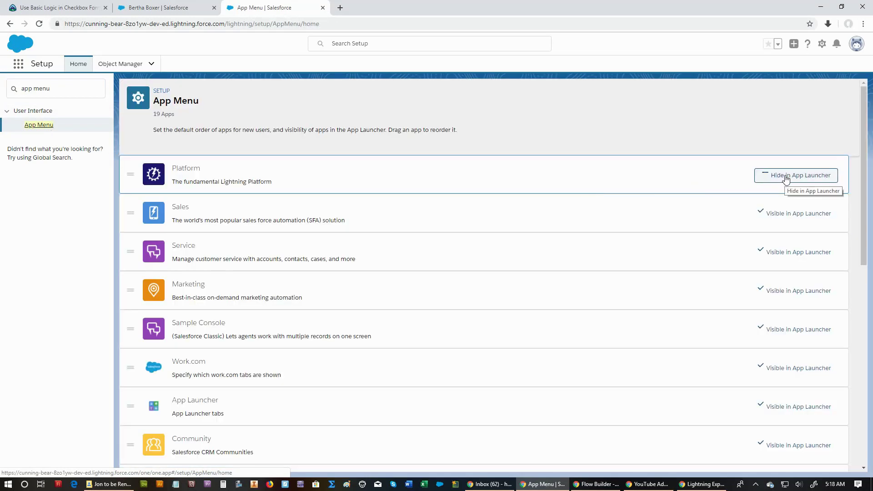
# - Hide the Platform, Service, Marketing, Sample Console and Work.com apps in the App Launcher
pyautogui.click(786, 179)
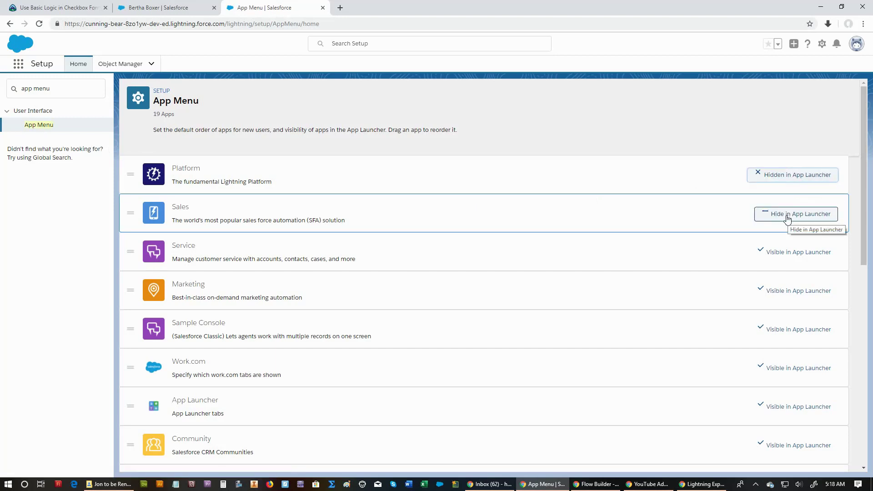
pyautogui.click(780, 253)
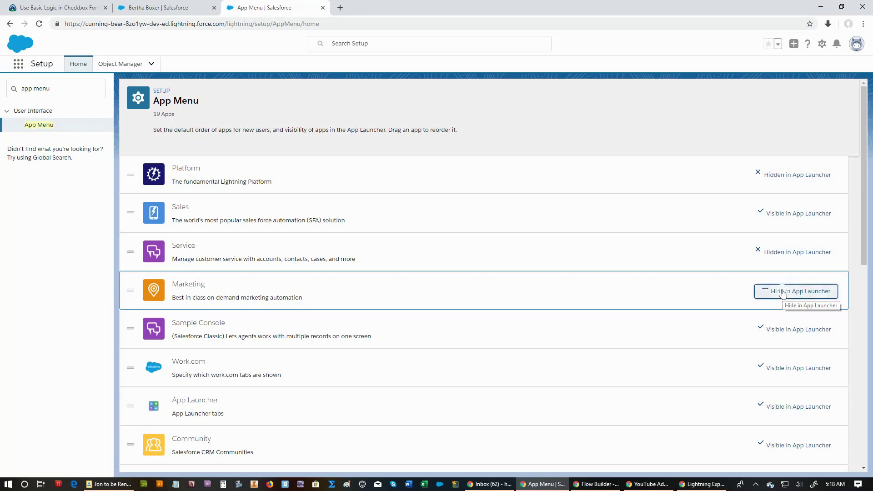
pyautogui.click(782, 293)
pyautogui.scroll(-2, 776, 296)
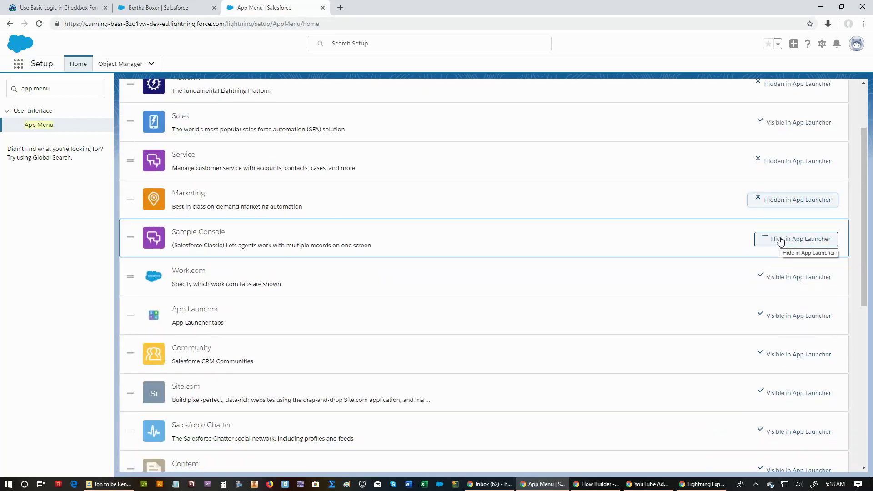
pyautogui.click(781, 240)
pyautogui.click(785, 278)
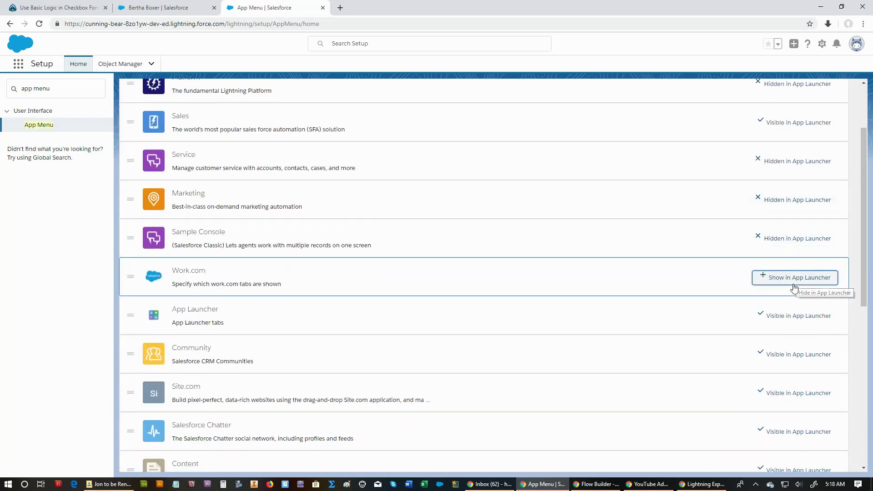
# - Hide the App Launcher, Community, Site.com, Salesforce Chatter and Content entries in the App Launcher
pyautogui.click(789, 315)
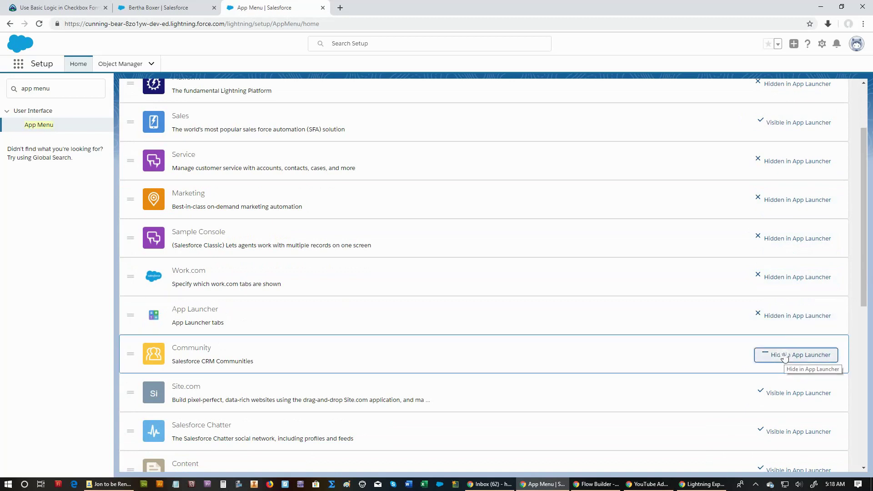
pyautogui.click(784, 356)
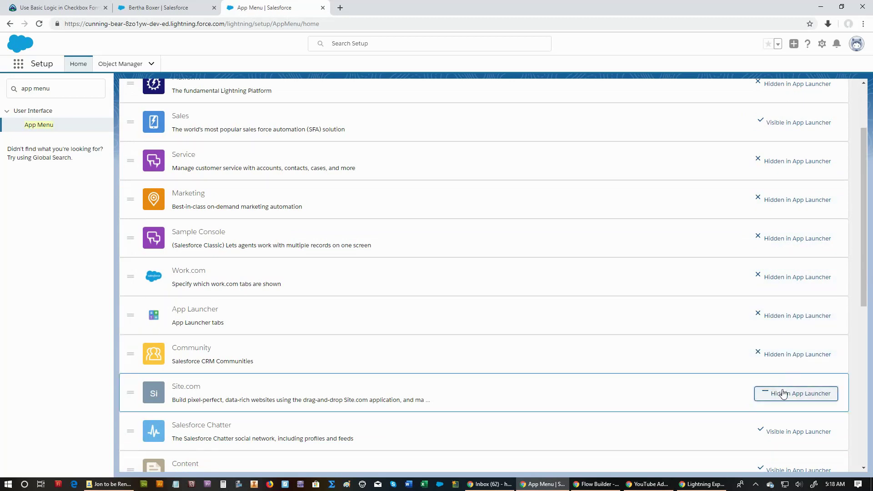
pyautogui.click(784, 394)
pyautogui.scroll(-2, 782, 392)
pyautogui.click(787, 342)
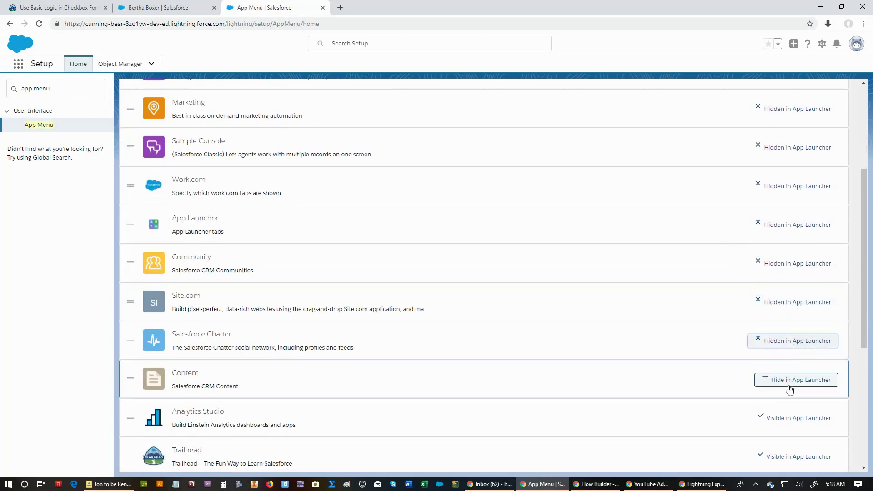
pyautogui.click(790, 385)
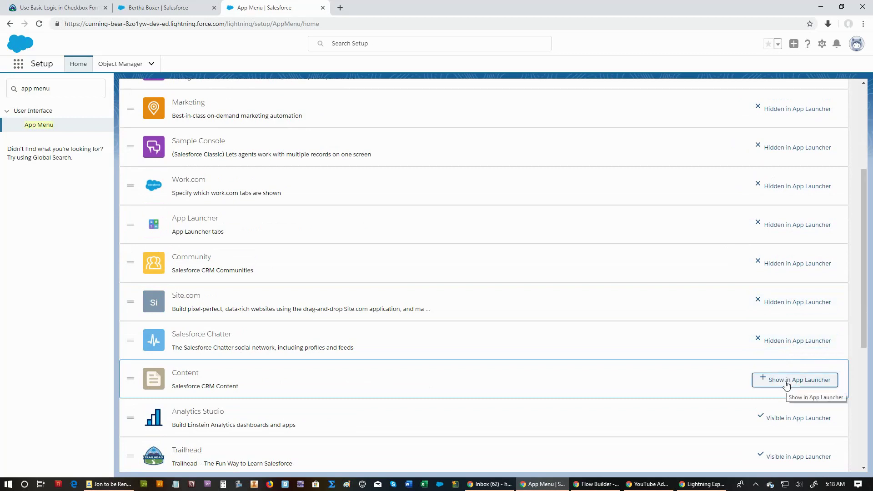
# - Hide the Analytics Studio, Trailhead and Trailhead Playground apps in the App Launcher
pyautogui.scroll(-1, 789, 384)
pyautogui.click(783, 369)
pyautogui.scroll(-2, 785, 376)
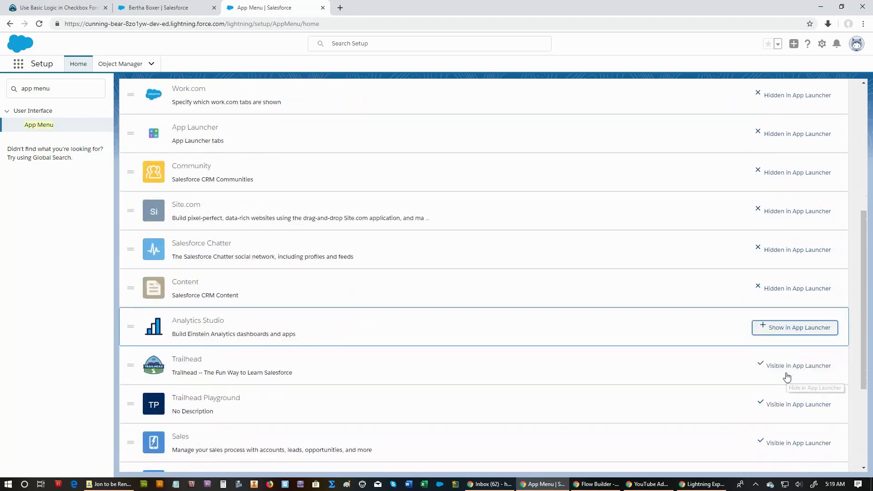
pyautogui.click(786, 323)
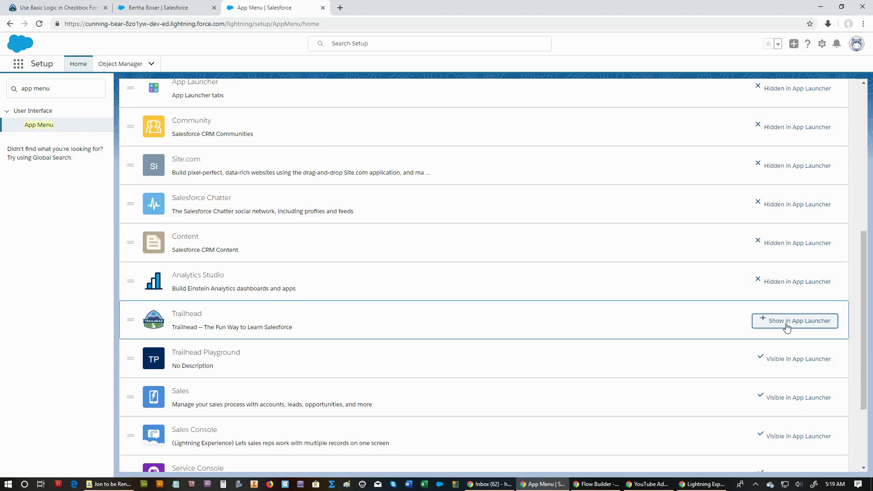
pyautogui.click(784, 360)
# - Hide the Sales Console, Service Console, Lightning Usage App and Bolt Solutions apps in the App Launcher
pyautogui.scroll(-2, 778, 361)
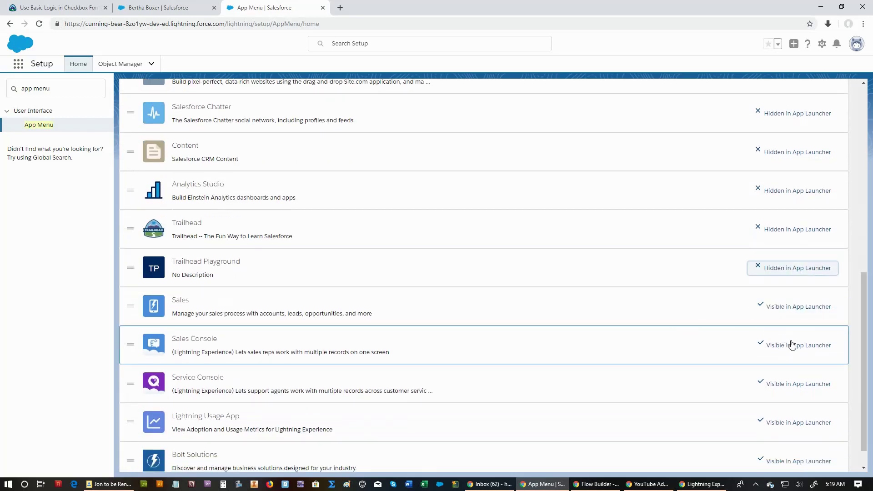
pyautogui.click(792, 346)
pyautogui.scroll(-1, 782, 362)
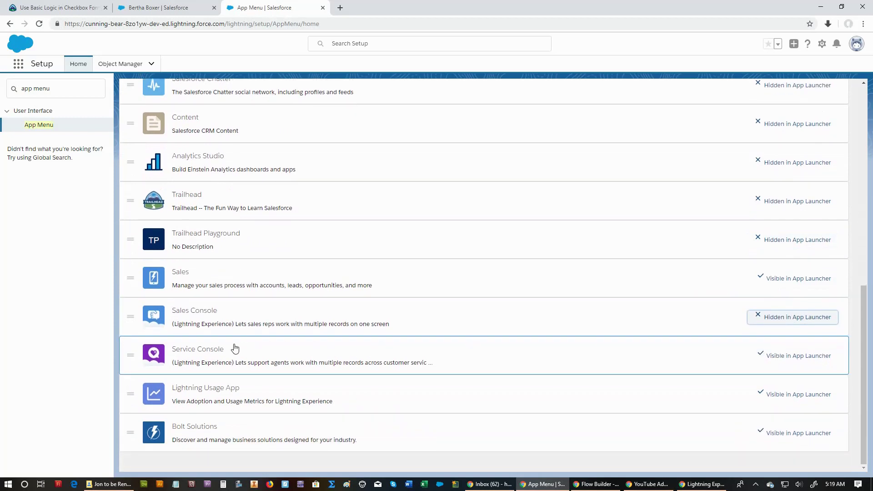
pyautogui.click(771, 361)
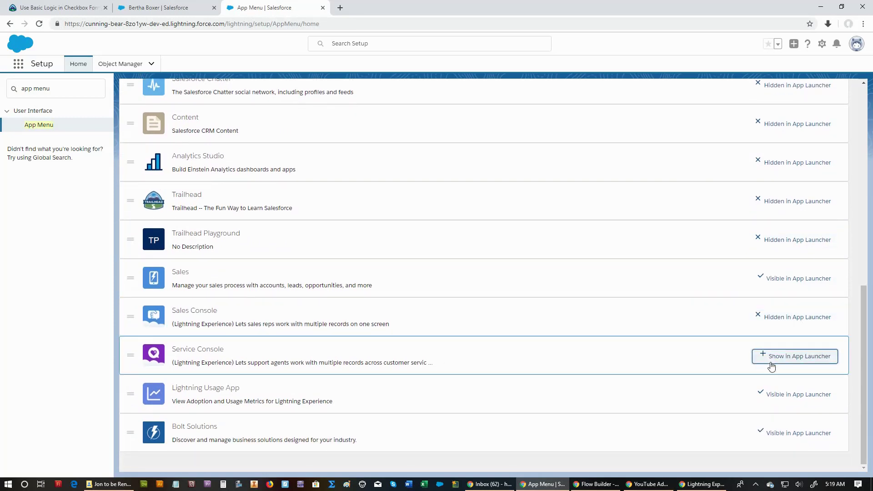
pyautogui.click(777, 397)
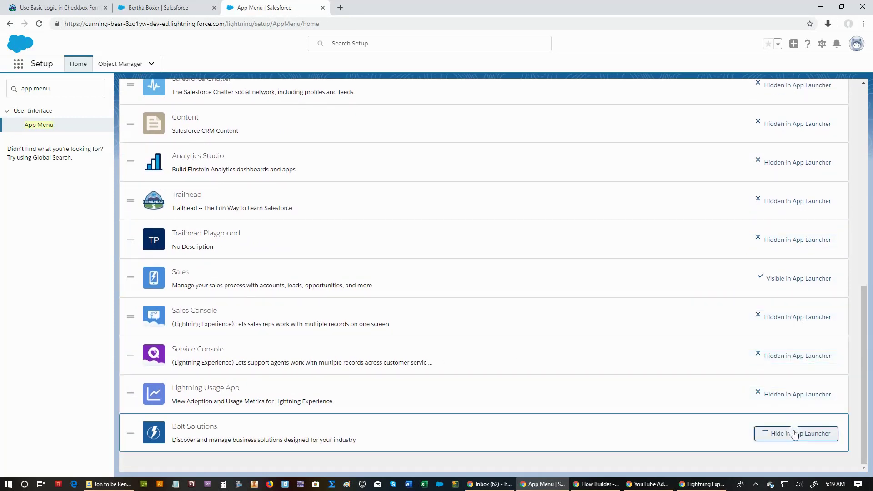
pyautogui.click(794, 435)
# - Check the visibility settings of all listed apps and examine which apps the App Launcher offers
pyautogui.scroll(10, 774, 416)
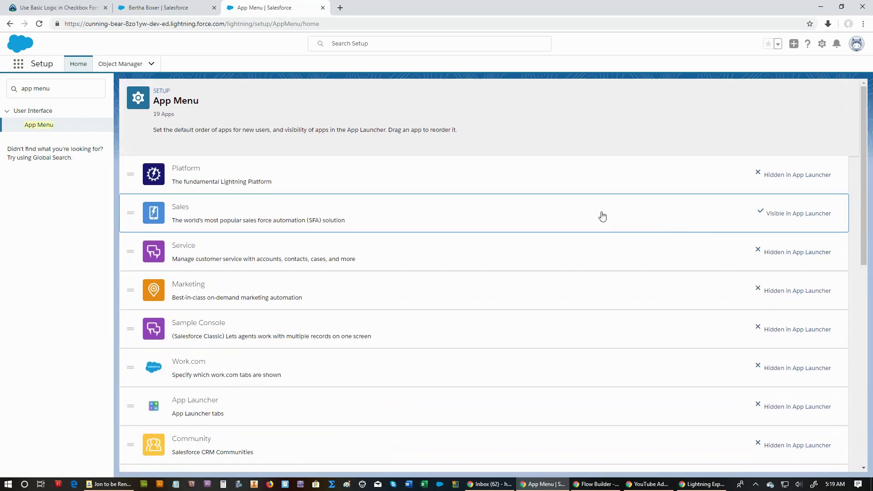
pyautogui.scroll(-10, 606, 181)
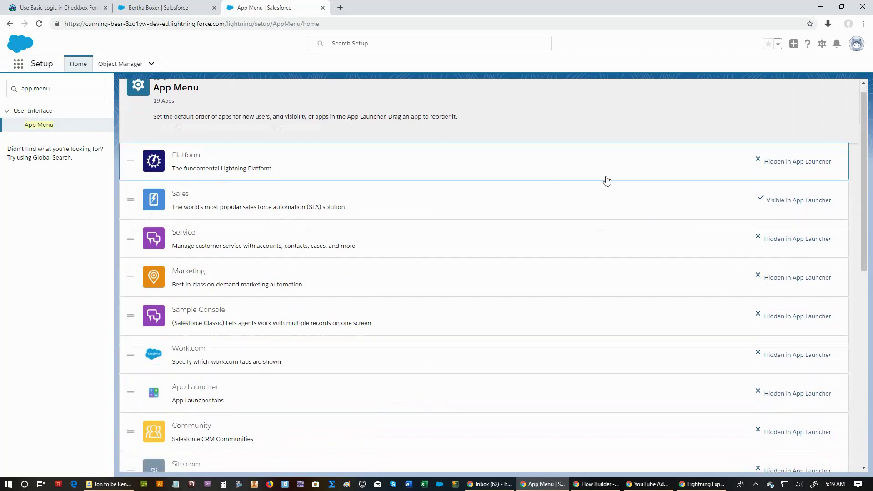
pyautogui.scroll(10, 640, 407)
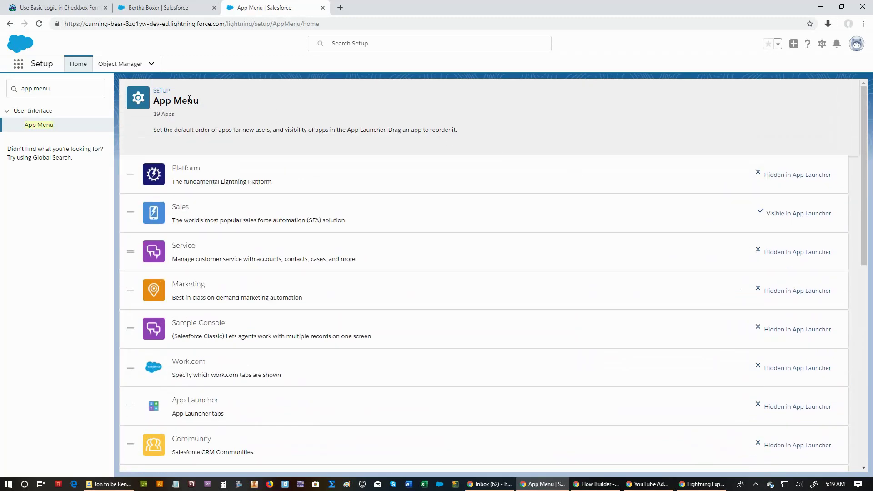
pyautogui.click(17, 65)
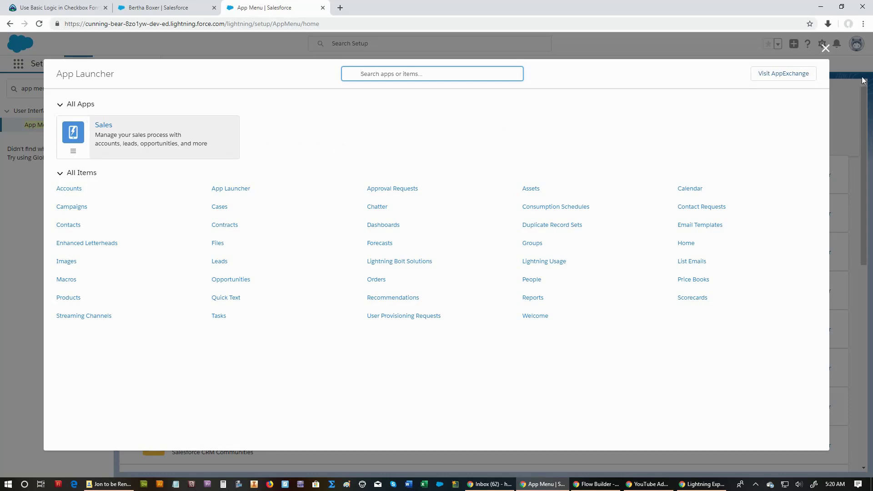
pyautogui.click(825, 49)
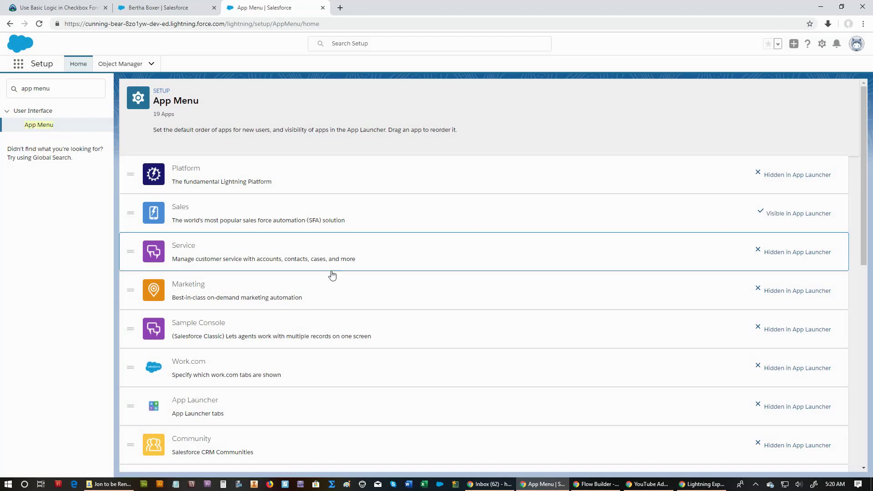
# - Make the Service app visible in the App Launcher again
pyautogui.click(764, 253)
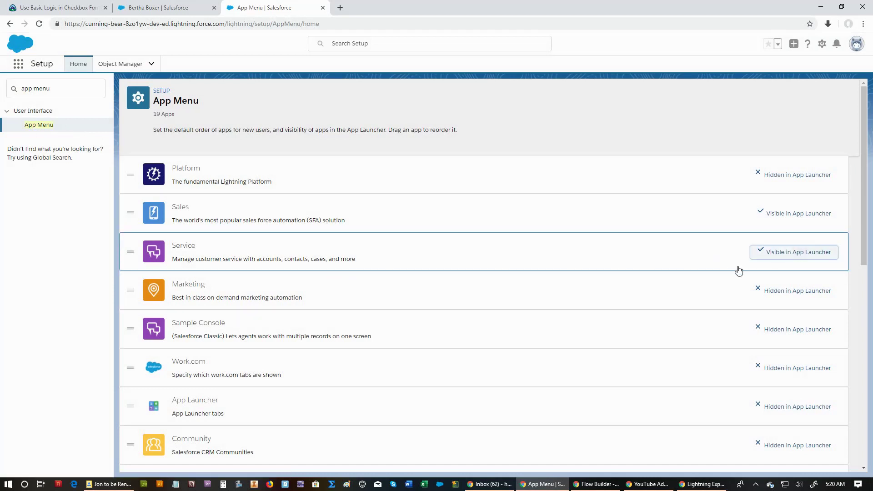
# - Open the Service app and the Sales app in turn from the App Launcher to examine their navigation items
pyautogui.click(18, 65)
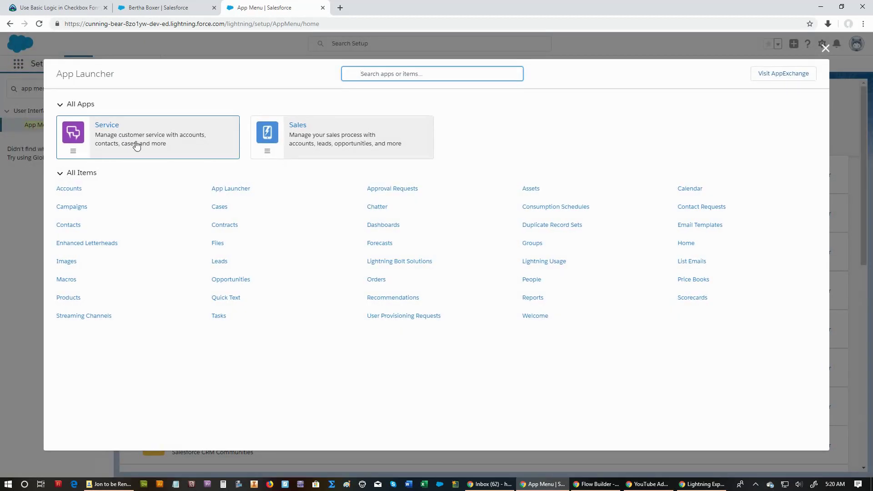
pyautogui.click(106, 127)
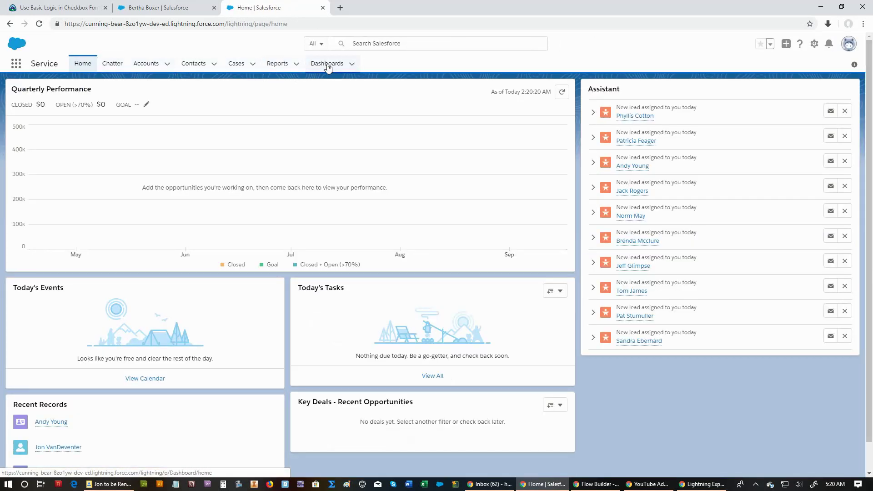
pyautogui.click(15, 64)
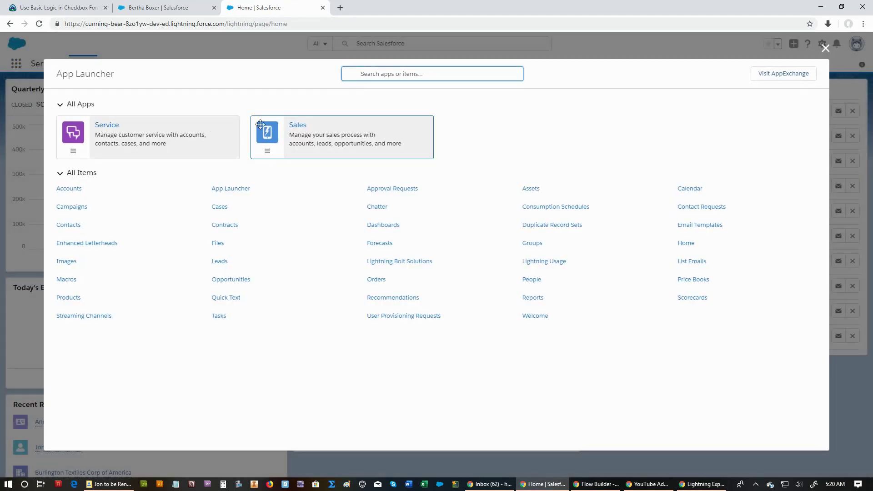
pyautogui.click(297, 131)
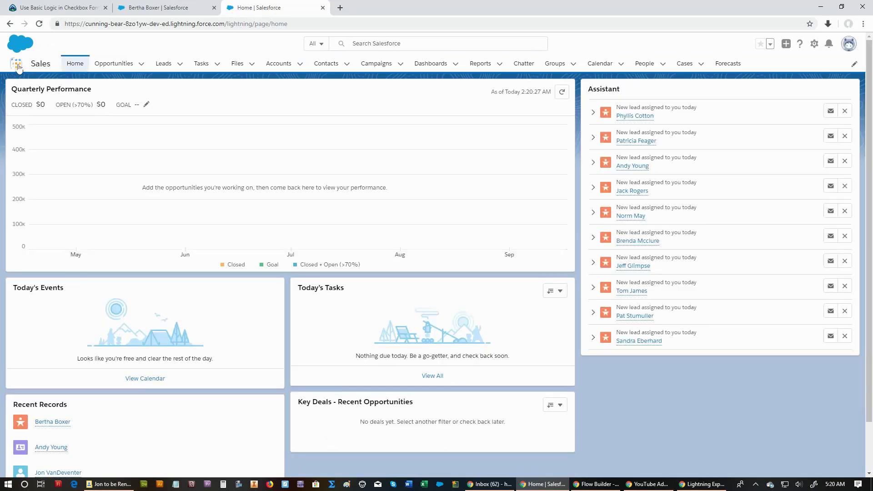
# - Switch between the Service and Sales apps again to compare their navigation bars, ending in the Service app
pyautogui.click(18, 63)
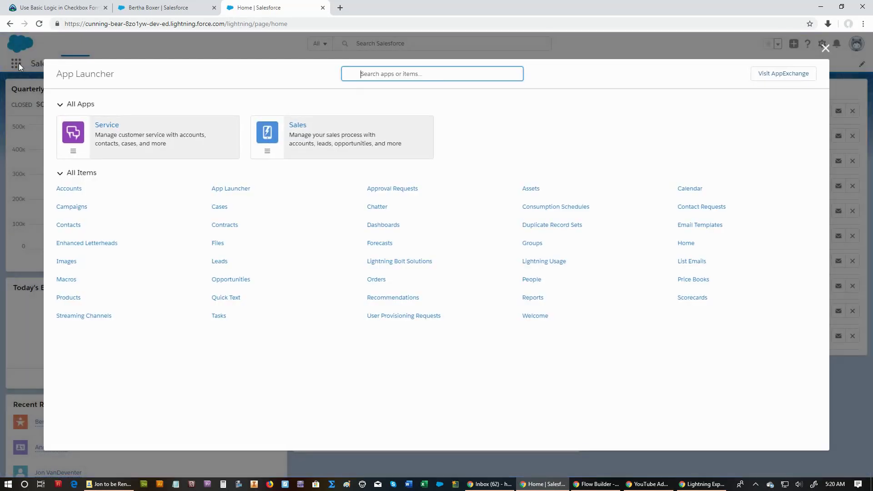
pyautogui.click(103, 128)
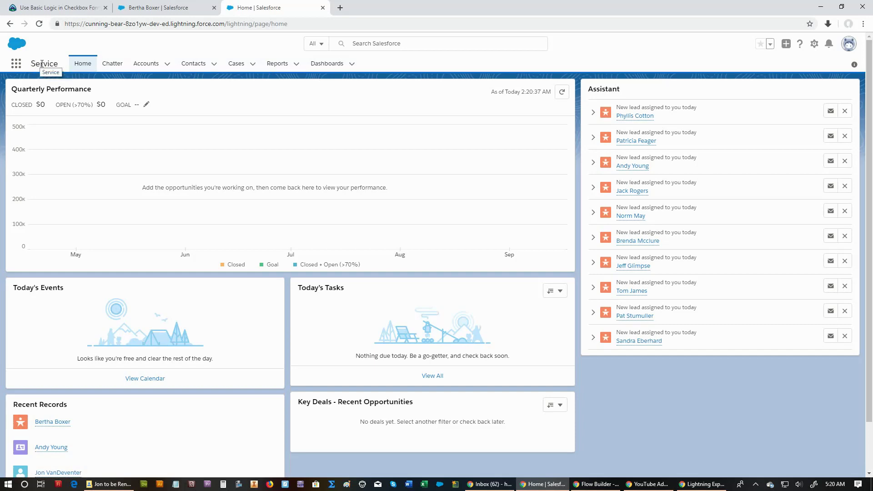
pyautogui.click(16, 64)
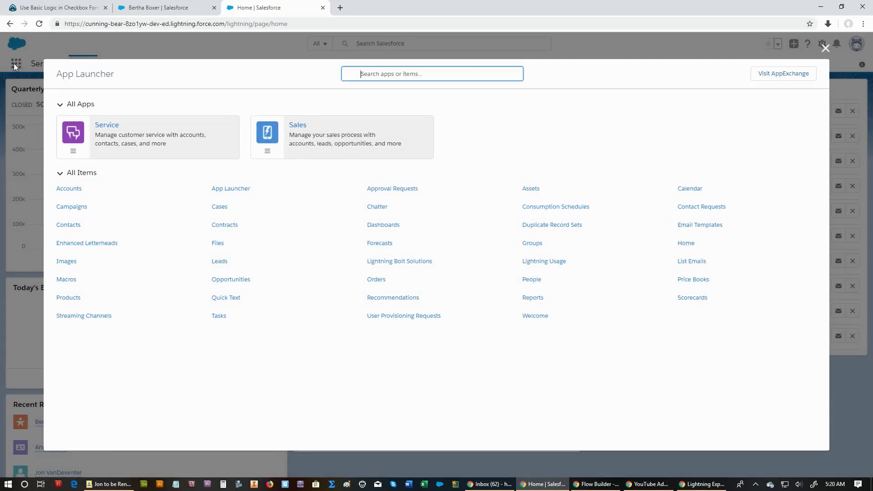
pyautogui.click(292, 128)
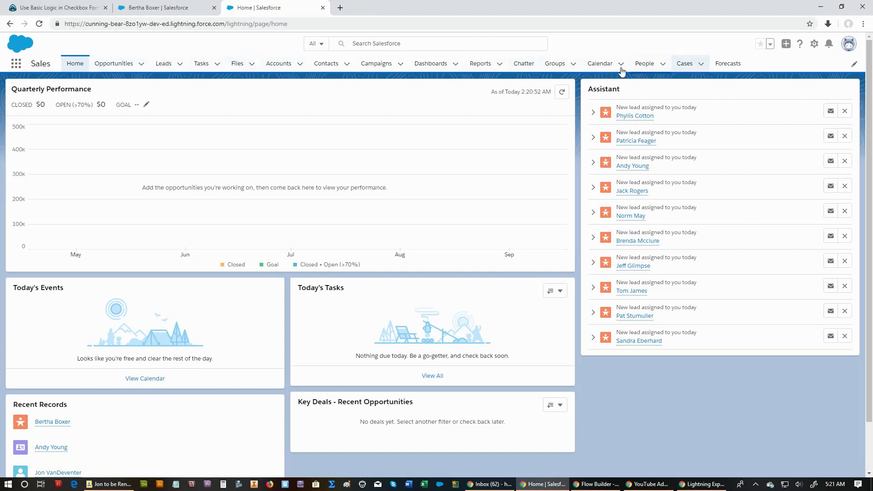
pyautogui.click(15, 68)
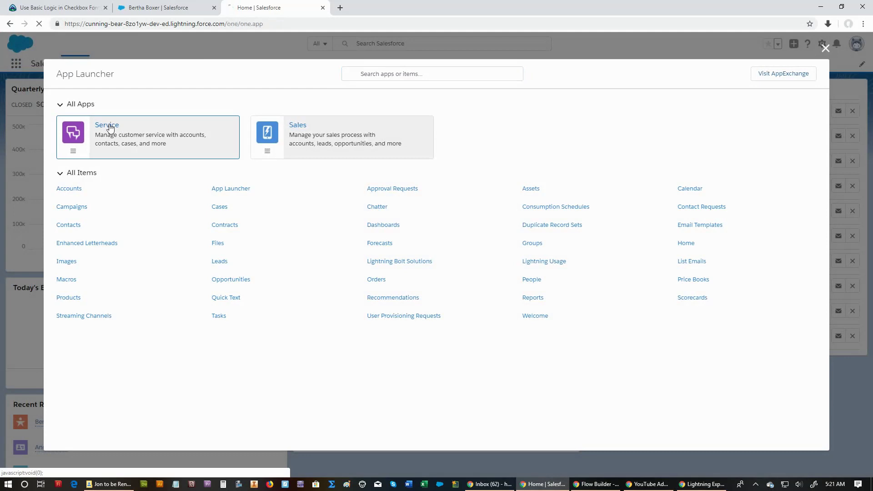
pyautogui.click(111, 129)
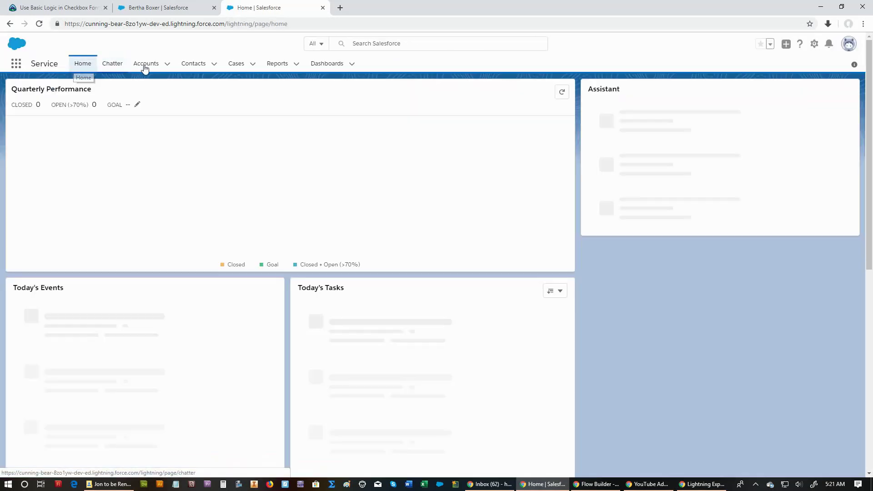